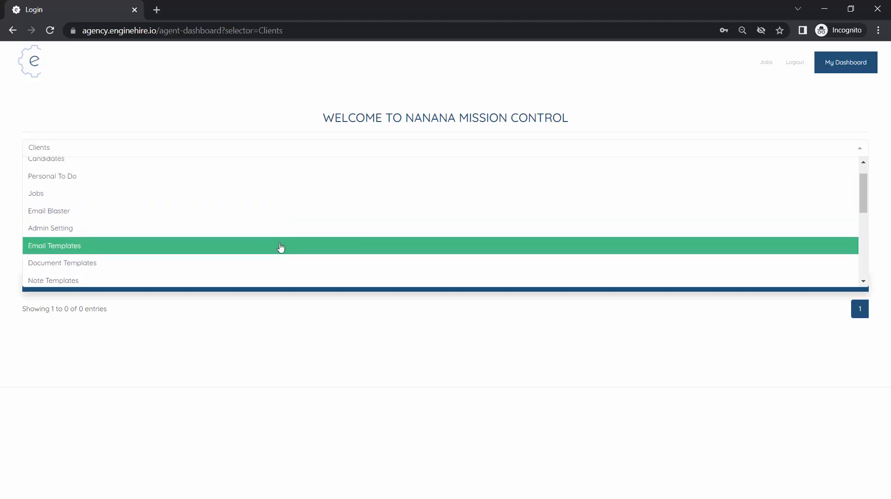
Step: Add a new email template named "Candidate Application Looks Good - Want to Move Forward to an interview"
left_click(280, 246)
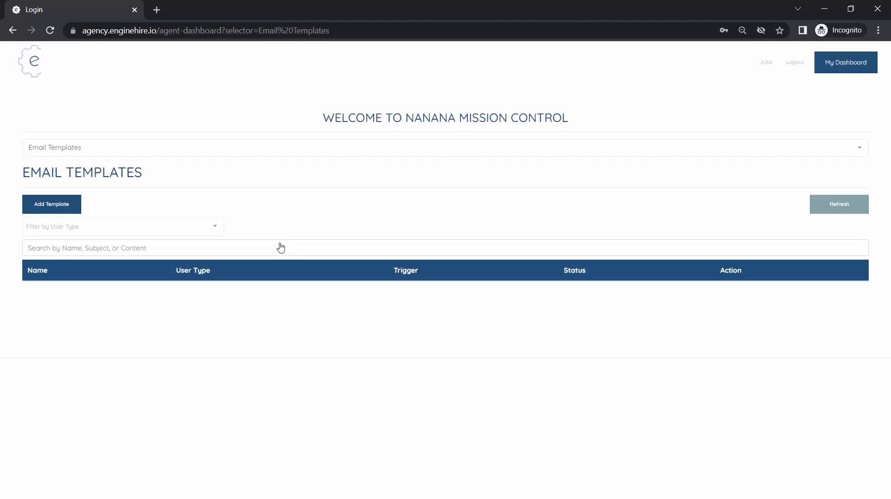
left_click(52, 207)
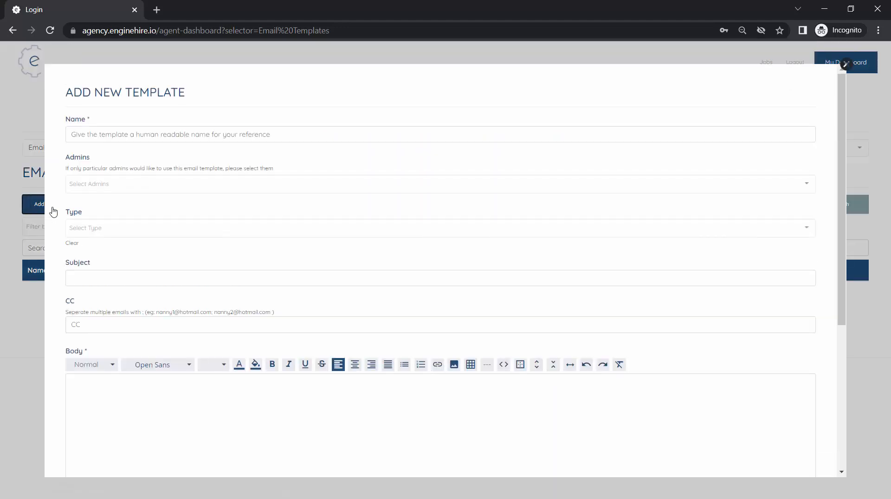
left_click(251, 138)
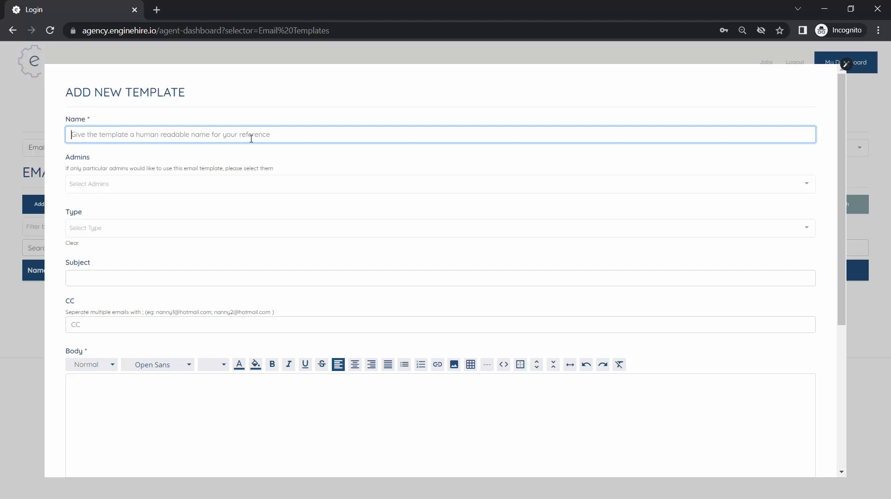
type("Candidate A")
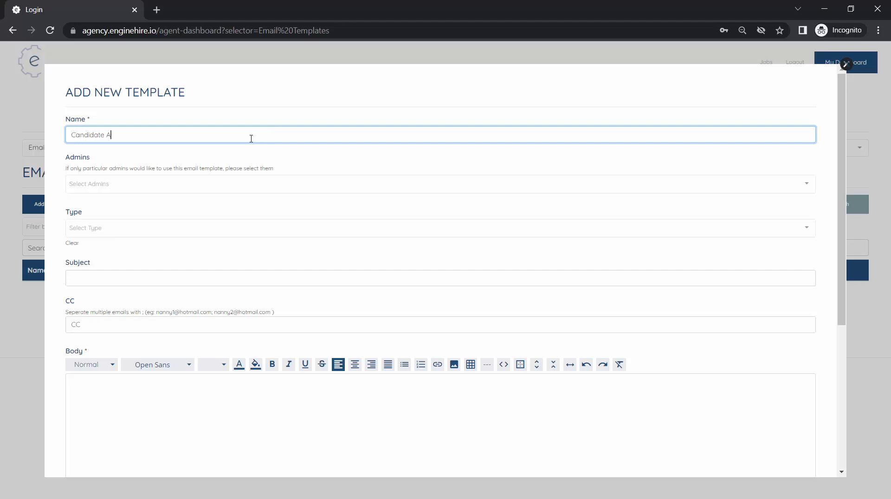
type("pplication Looks Good - Wo")
type("nt to Move F")
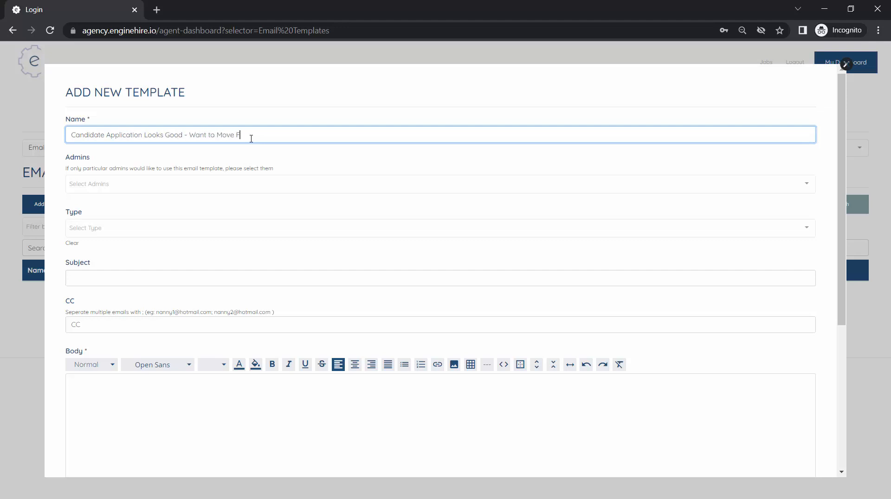
type("orward to an interview")
Step: Set the template's type to Candidate, its trigger to Status Change Notification and its status to Application Approved
left_click(211, 184)
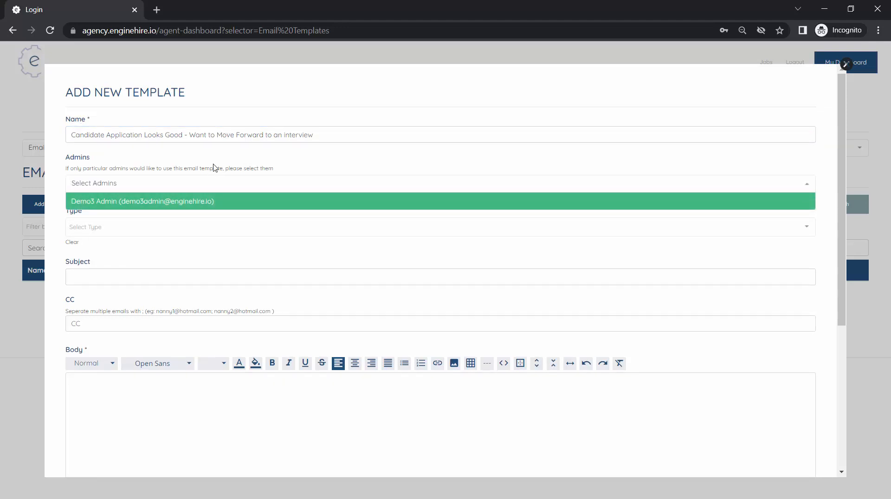
left_click(216, 168)
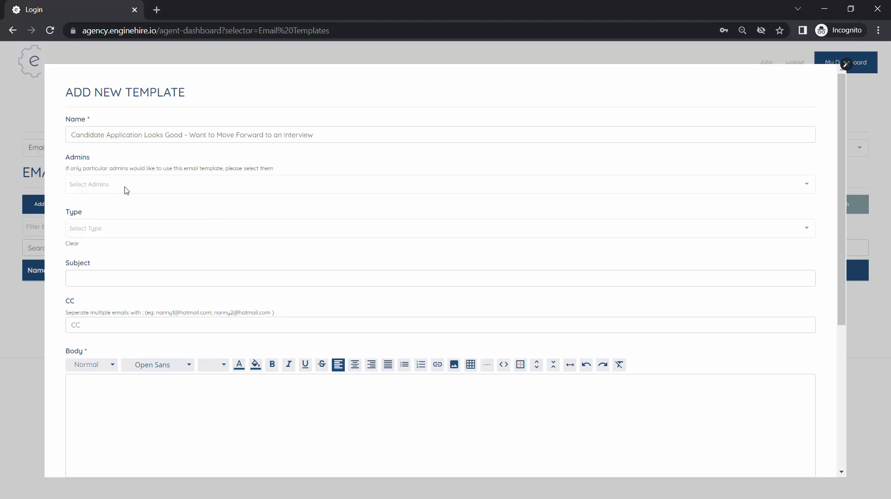
left_click(147, 227)
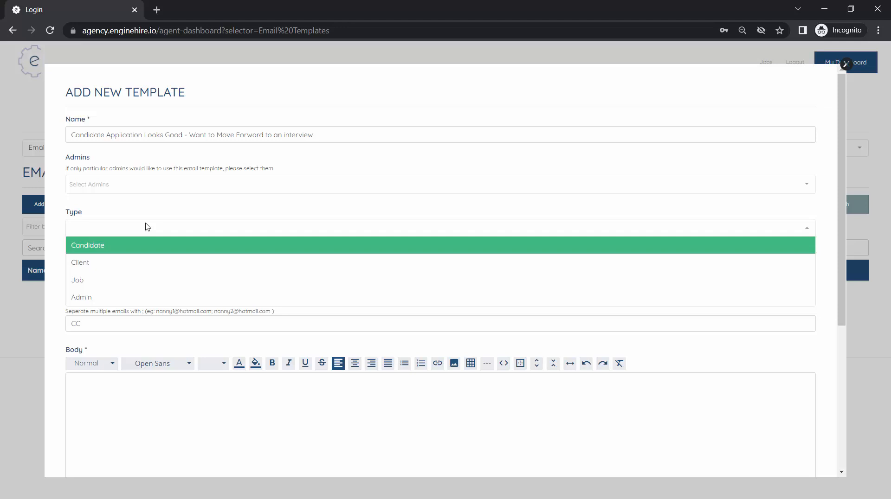
left_click(134, 248)
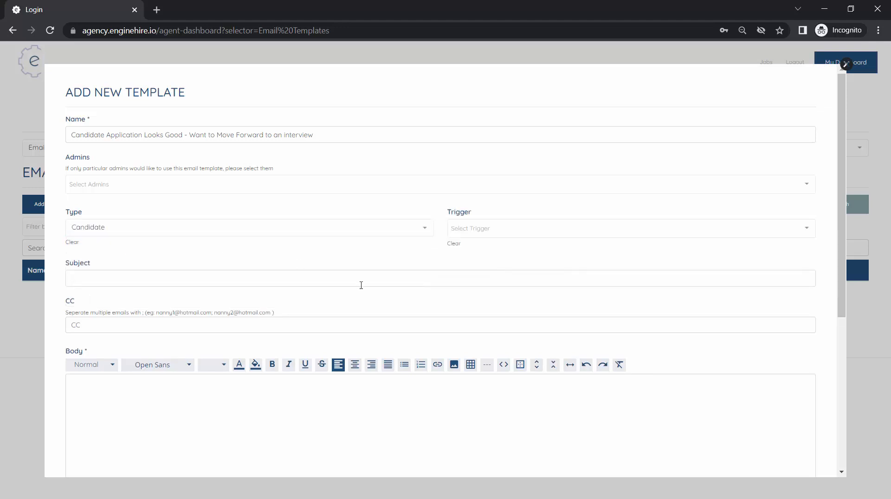
left_click(516, 230)
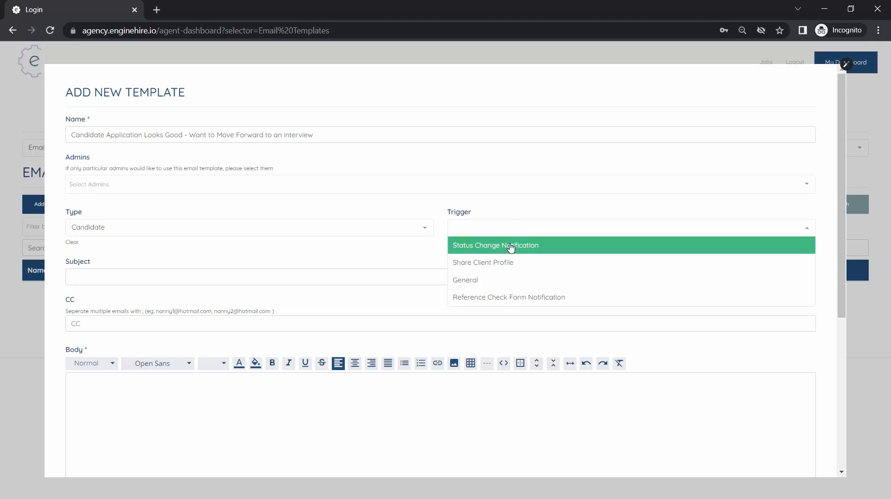
left_click(511, 248)
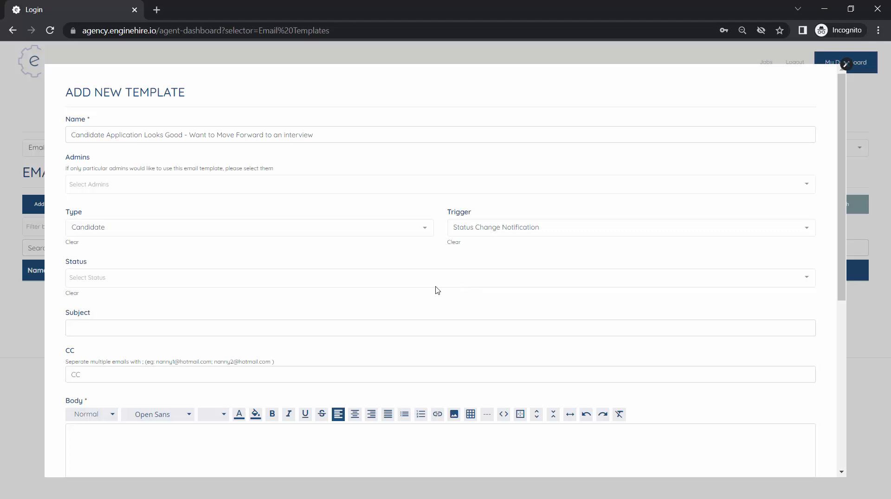
left_click(383, 282)
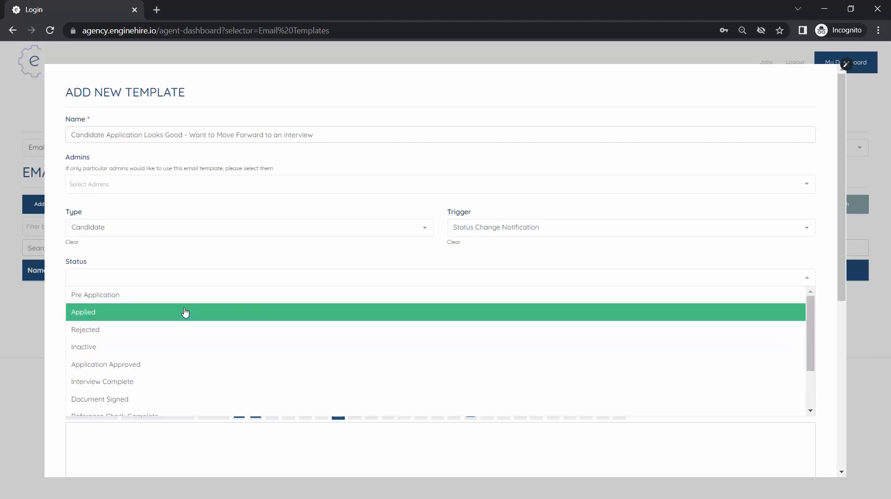
left_click(179, 371)
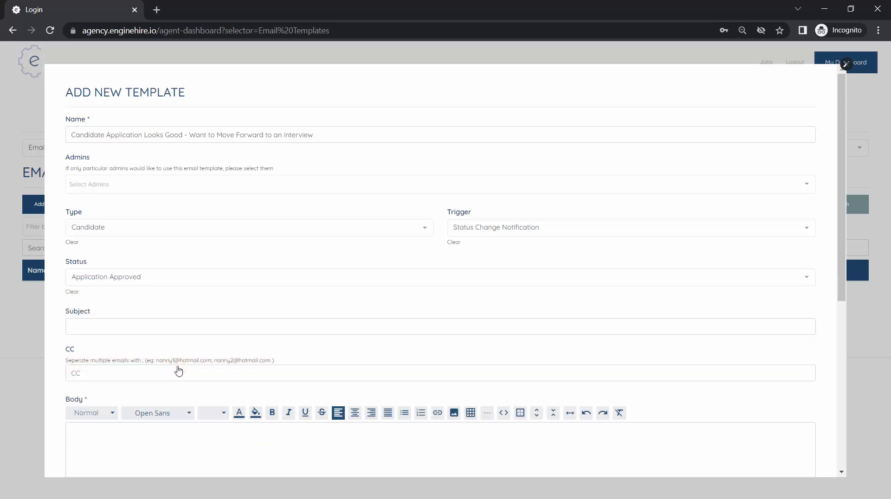
Step: Enter "Thank you for applying" as the template's subject
scroll(179, 371, "down", 1)
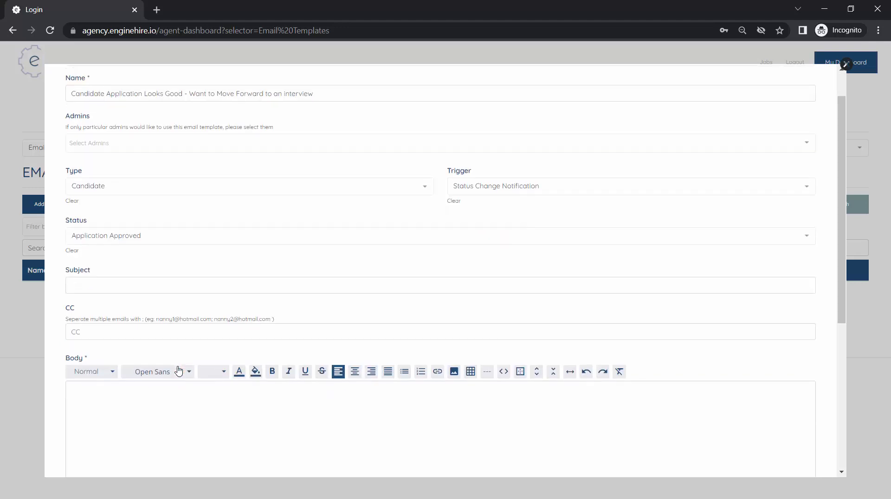
left_click(212, 279)
scroll(212, 279, "up", 1)
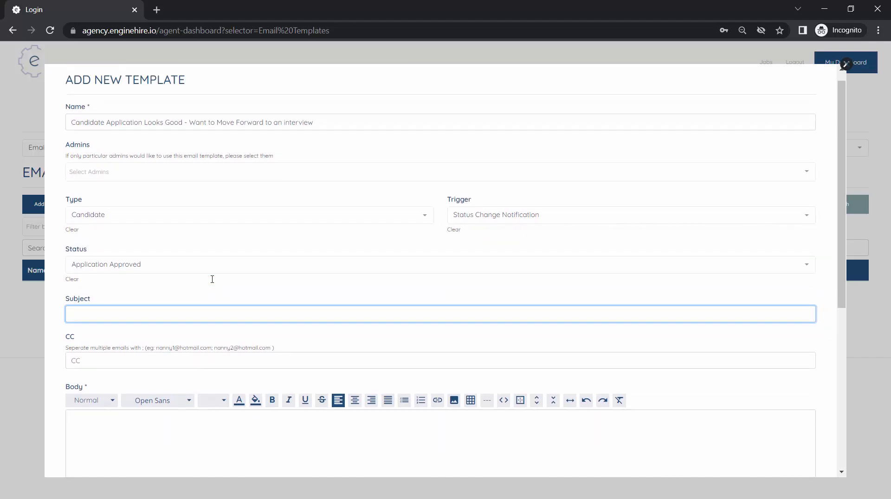
type("Thank you for applying")
Step: Start the email body with the greeting "Hi [[fname]]," using the first-name placeholder
scroll(186, 372, "down", 1)
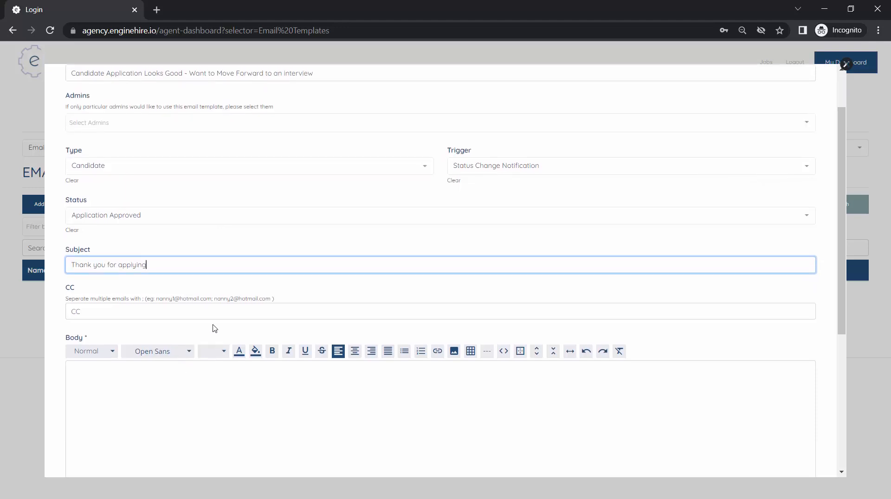
left_click(185, 390)
scroll(185, 390, "down", 3)
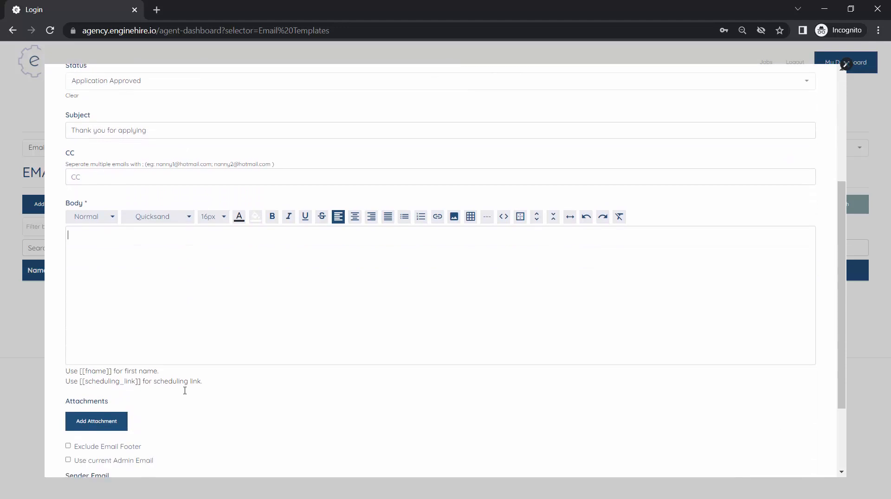
scroll(184, 391, "up", 1)
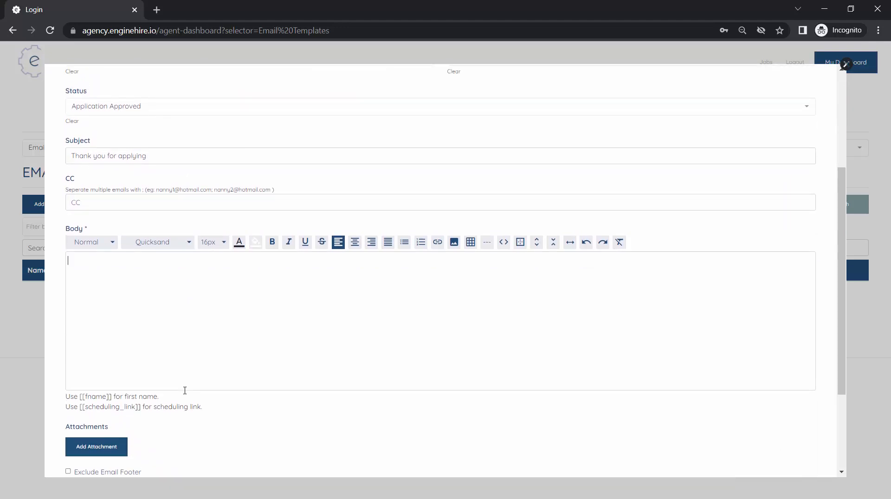
left_click(139, 205)
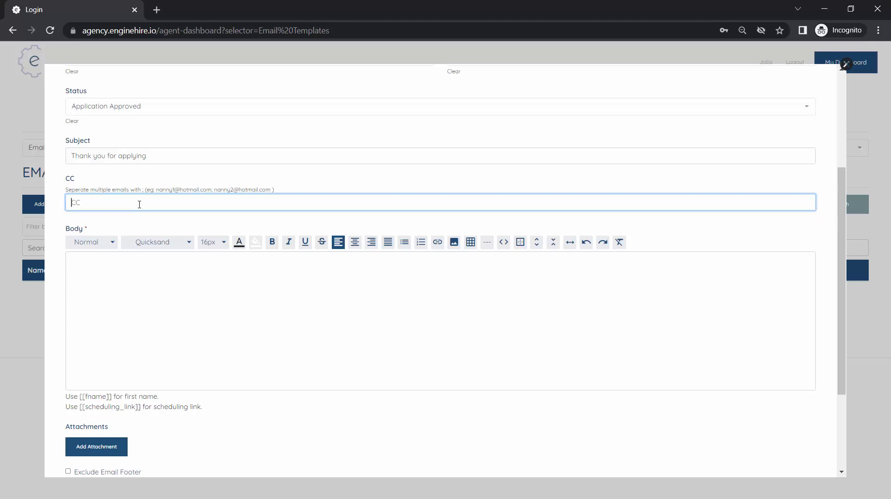
left_click(166, 361)
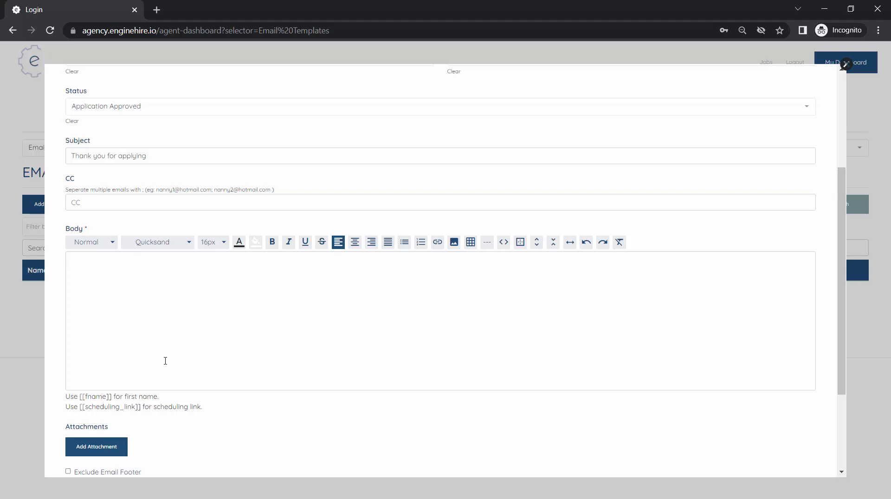
type("Hi [[fname]]")
left_click_drag(111, 397, 85, 405)
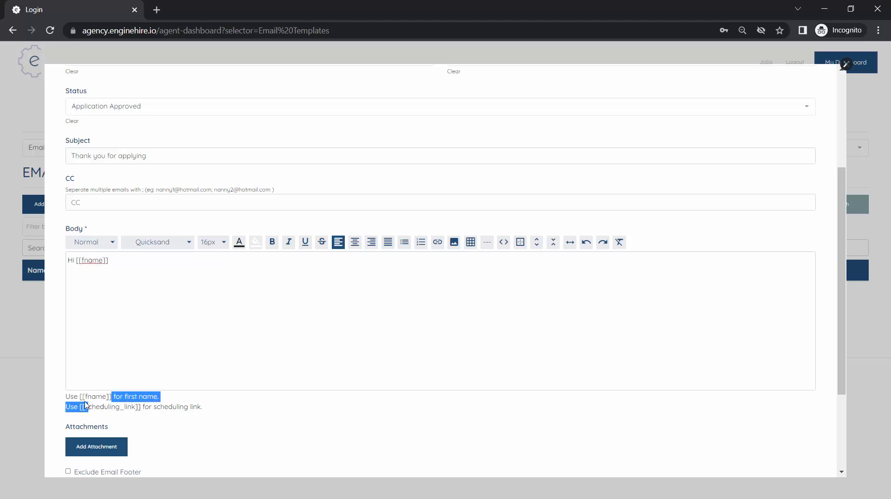
double_click(93, 397)
left_click(133, 348)
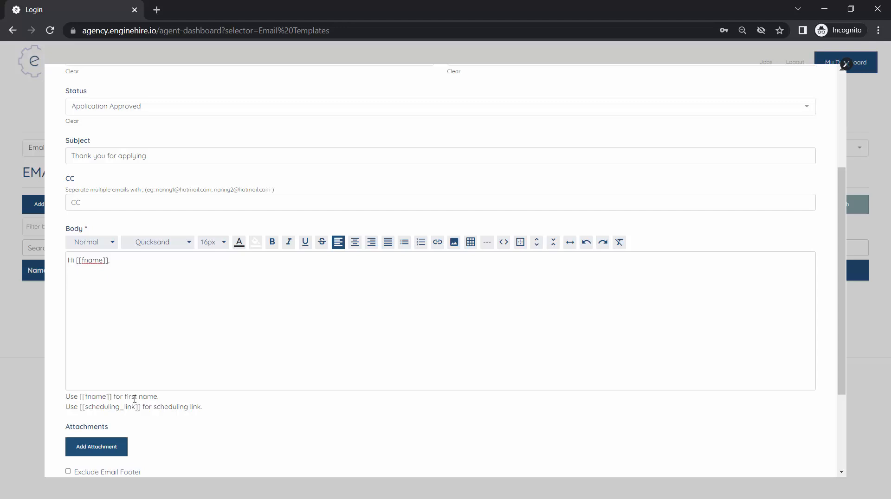
Step: Write "Thank you so much for your interest in joining our team!" below the greeting, separated by a blank line
type("Thank you so much for your interest ")
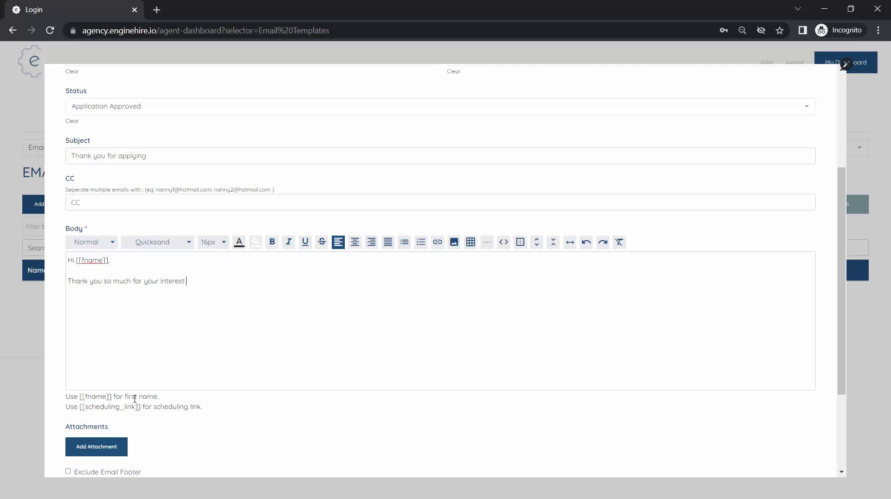
type("in joining our a")
key("BackSpace")
key("BackSpace")
key("BackSpace")
type("r team!")
key("Return")
Step: Continue the body on a new line with "We have reviewed your application and it looks great, we'd love to move forward to an interview,"
type("We have reviewed")
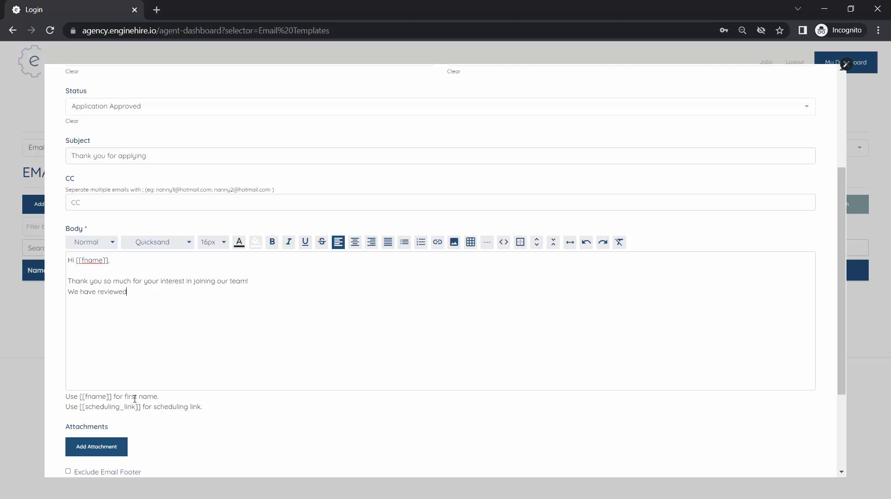
type(" your application and it looks great")
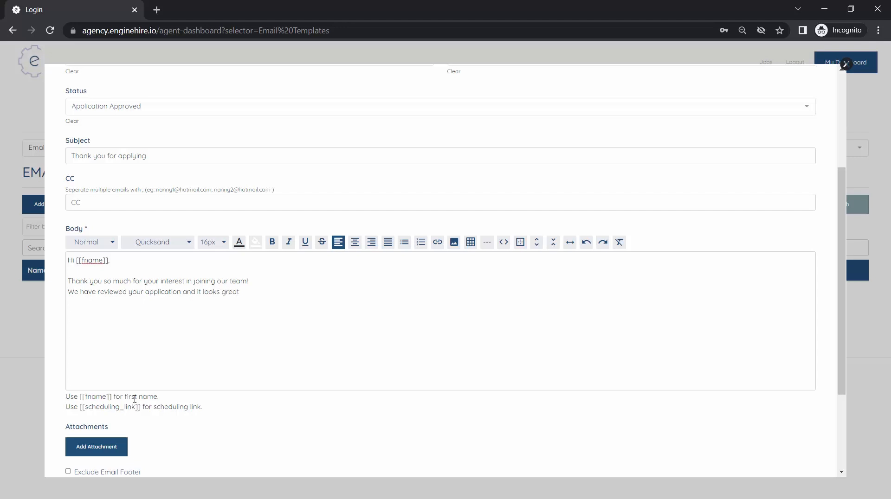
type(", we'd love to move forward to an interview, p")
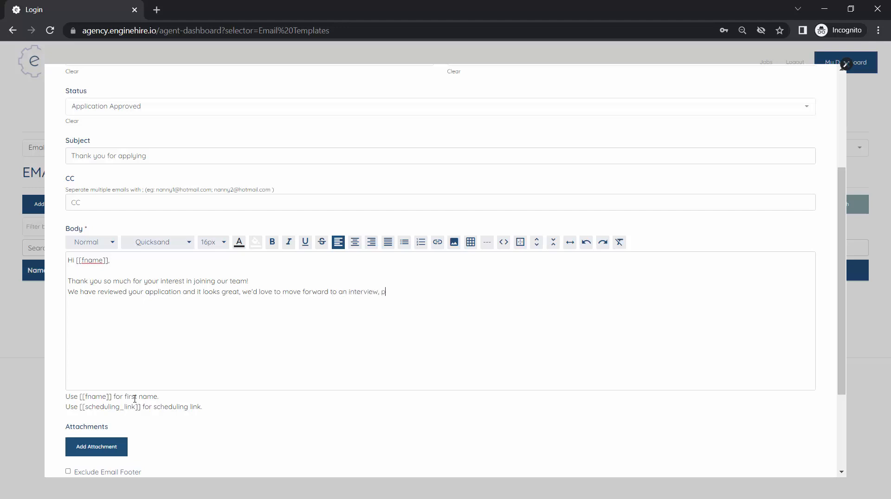
type("leaese schedule a time that works well for you here:")
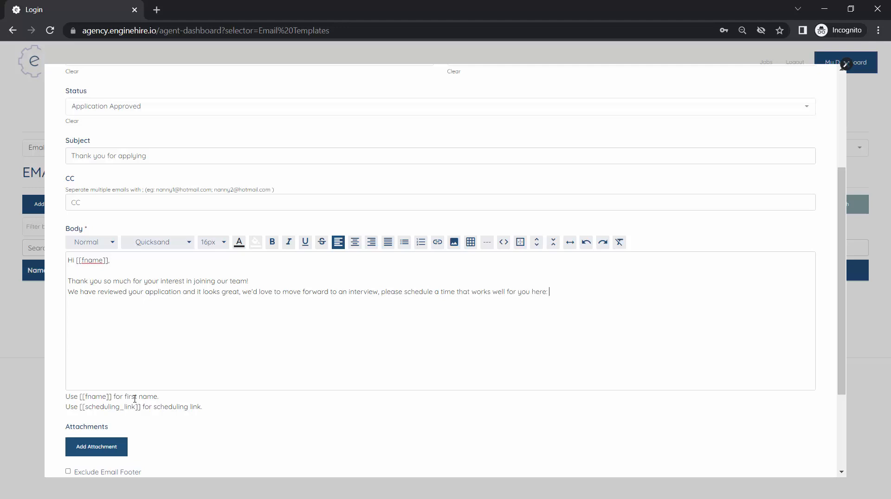
Step: Complete the sentence with "please schedule a time that works well for you here: calendly.com/interview"
type("calendly.com/interview")
Step: Close the email body with the sign-off "Thanks," and "The NaNaNa Team" on separate lines after a blank line
key("Return")
key("Return")
type("Tha")
type("nks, ")
type("The")
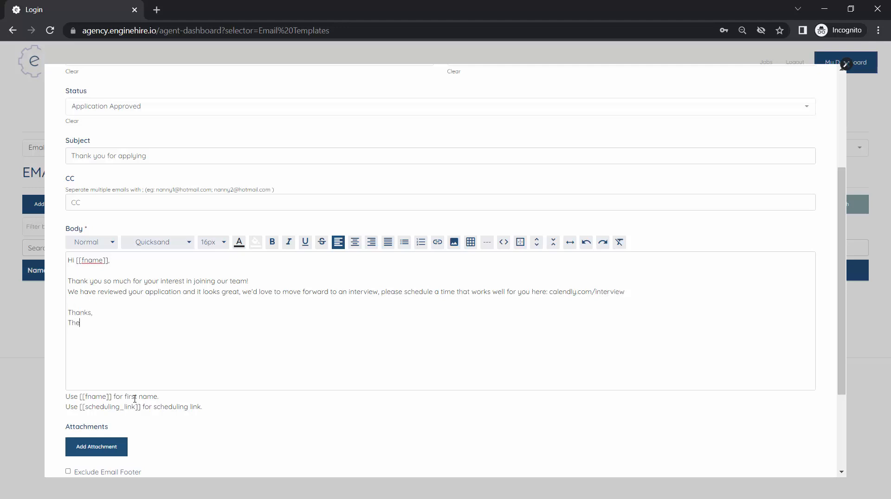
type(" NaNaNa Team")
Step: Make the text "please schedule a time that works well for you here: calendly.com/interview" bold
scroll(134, 399, "down", 2)
scroll(175, 229, "up", 2)
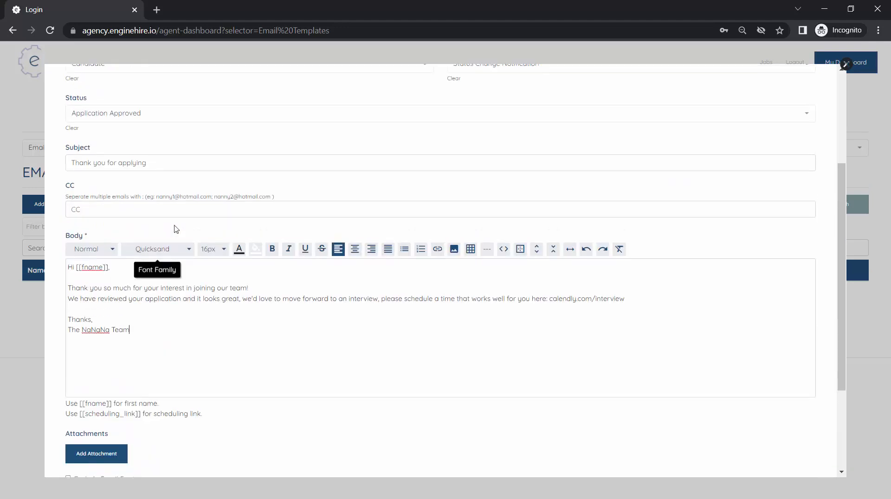
scroll(176, 229, "up", 1)
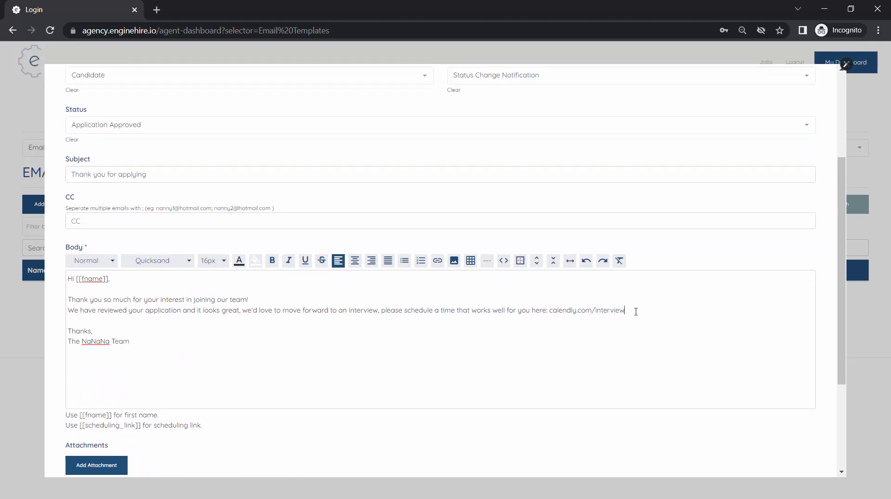
left_click_drag(636, 312, 382, 307)
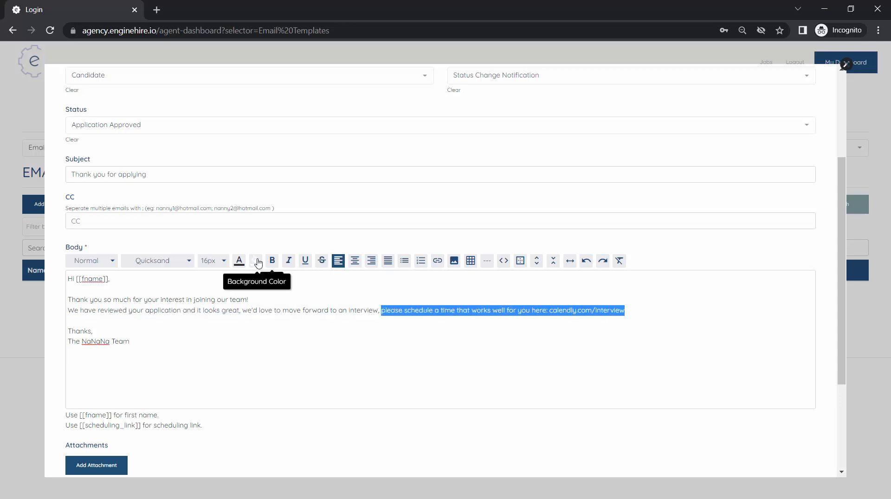
left_click(273, 261)
left_click(405, 346)
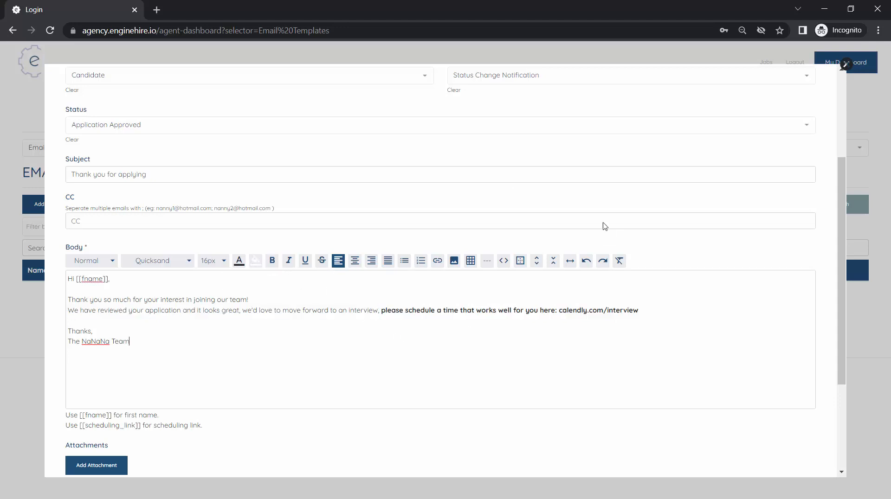
Step: Examine the attachment, footer and sender options at the end of the template form and open the Sender Email field
scroll(461, 389, "down", 1)
scroll(460, 389, "down", 5)
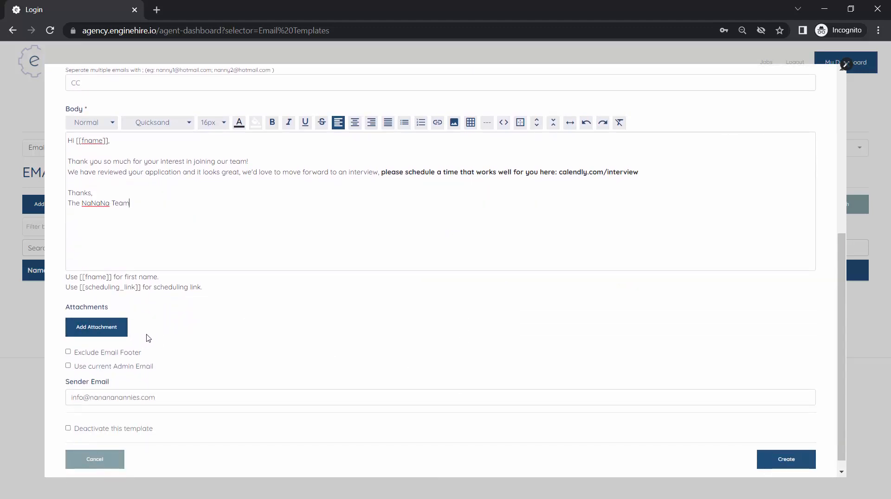
scroll(154, 334, "down", 1)
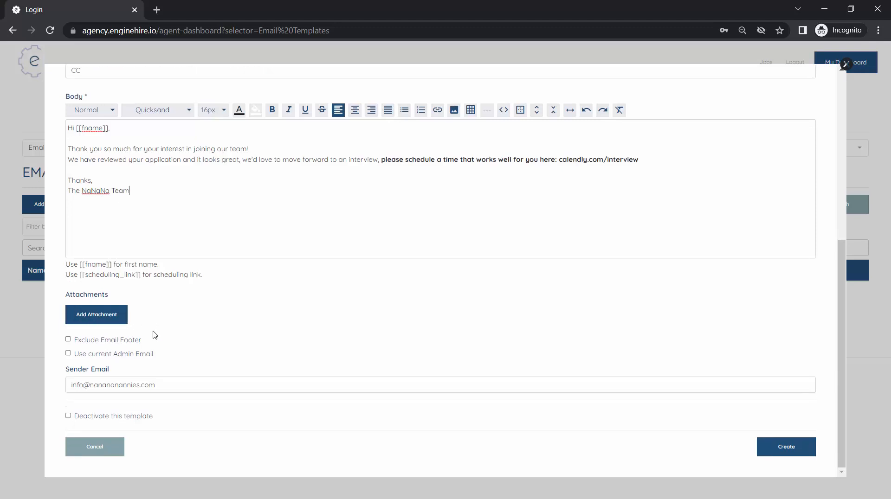
left_click(164, 385)
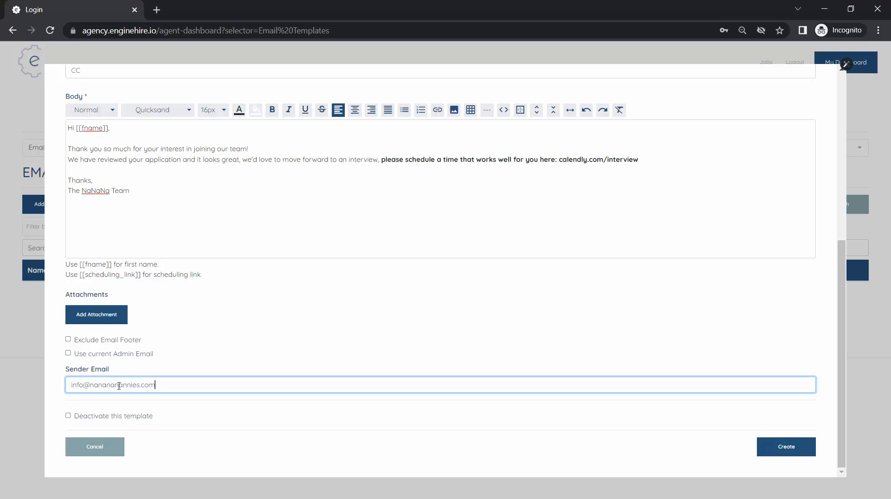
Step: Toggle the use of the current admin email on and back off, and create the email template
left_click(103, 356)
left_click(101, 386)
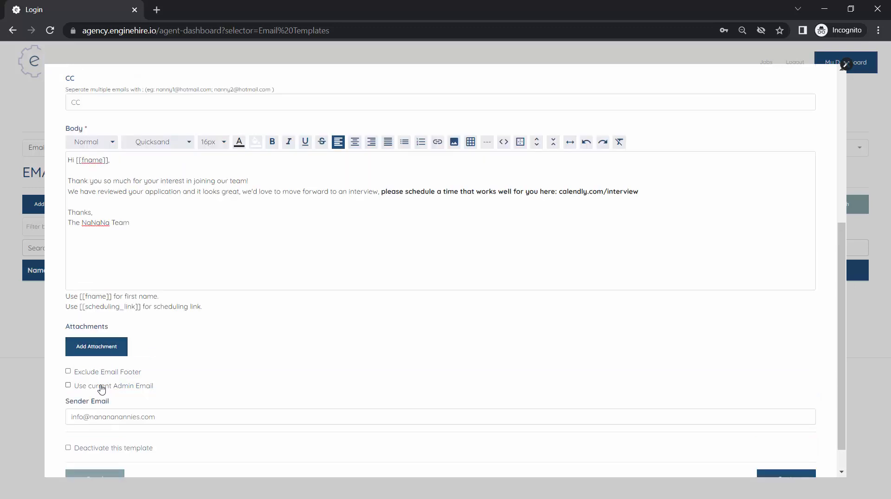
scroll(100, 388, "down", 1)
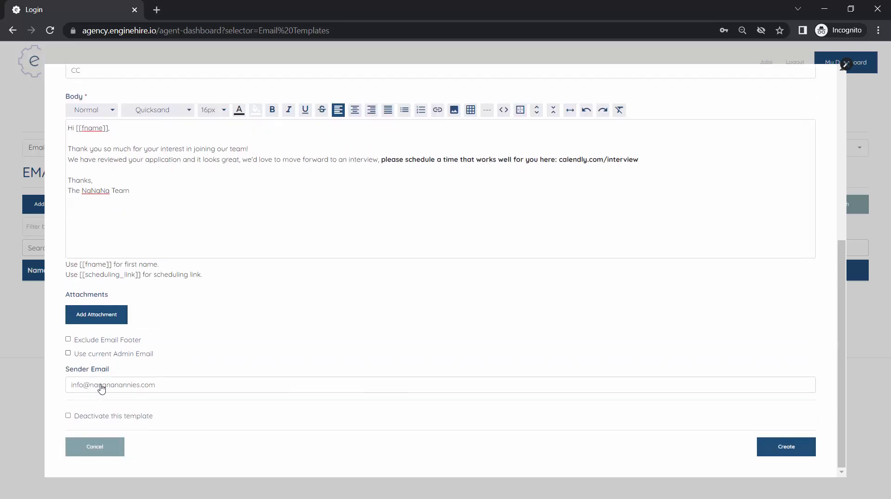
left_click(786, 447)
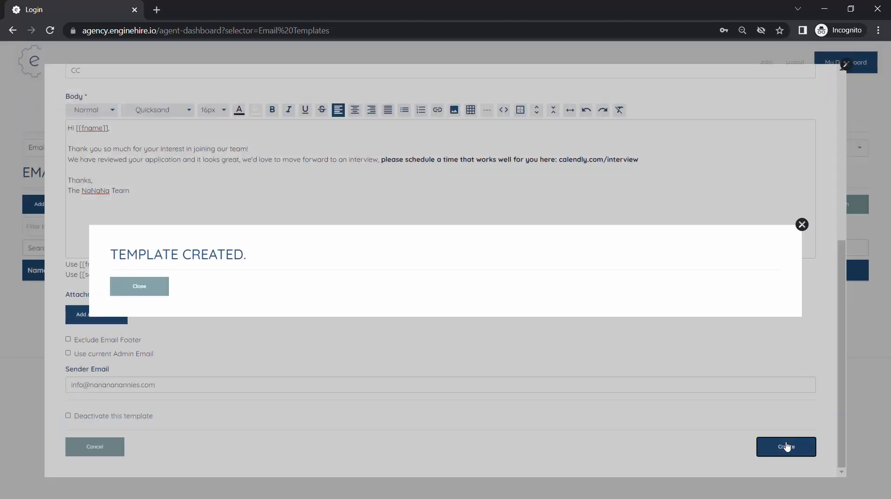
left_click(159, 290)
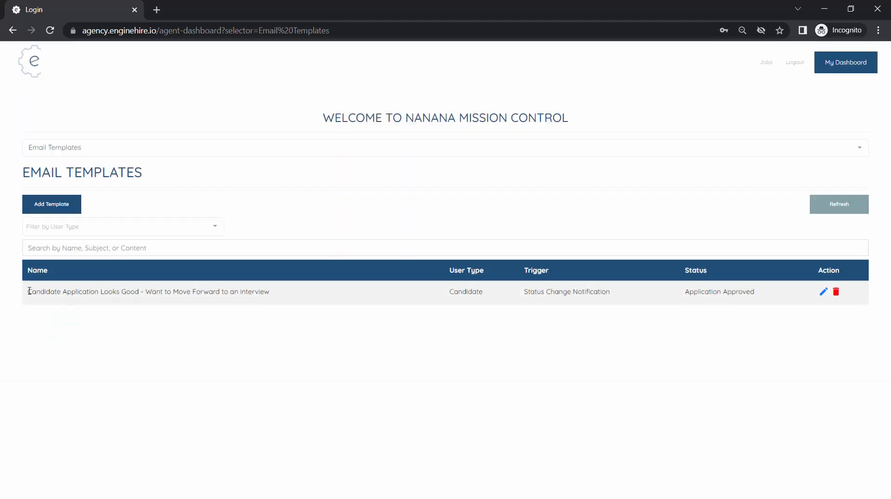
left_click_drag(29, 291, 155, 304)
left_click(158, 305)
Step: Switch to the Candidates section and open the record of the second candidate in the list
left_click(301, 147)
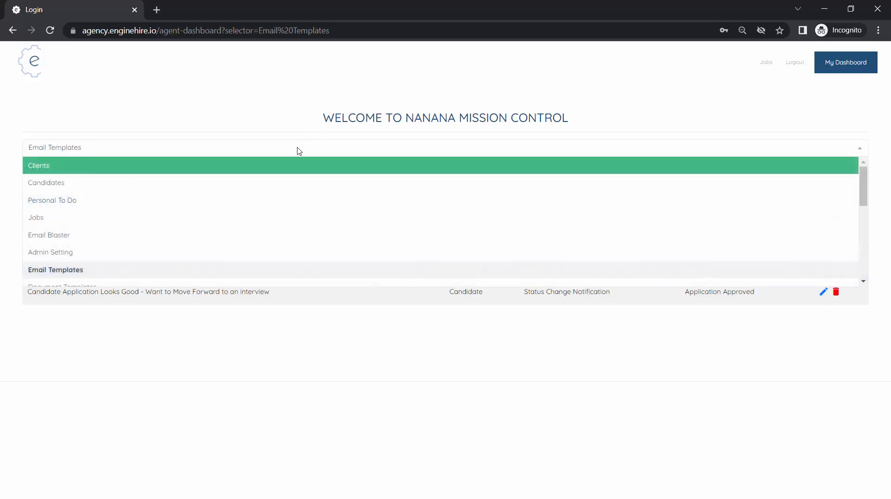
left_click(110, 185)
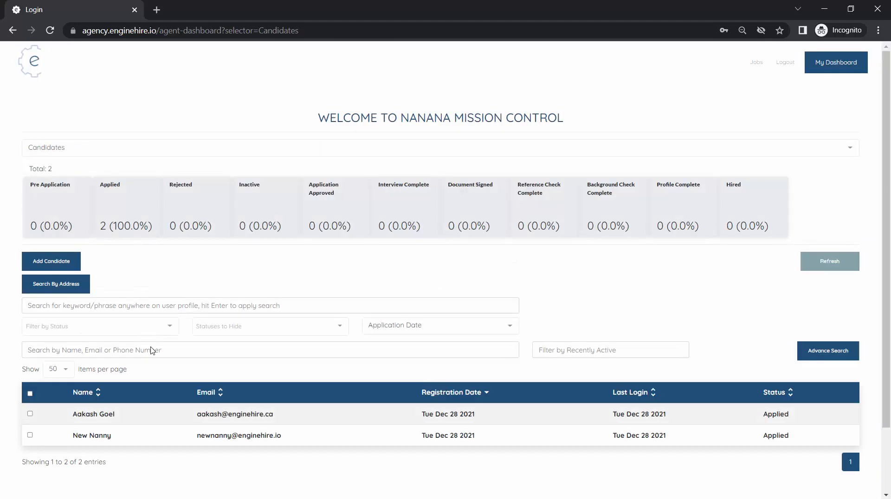
left_click(200, 441)
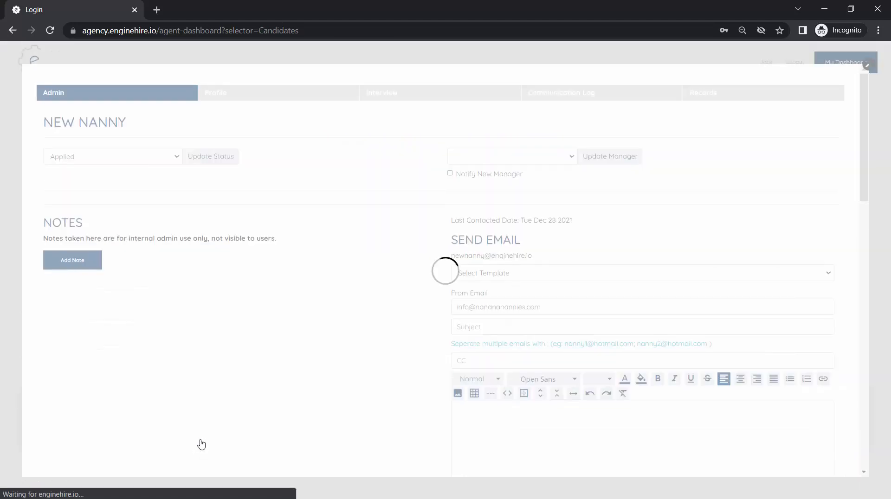
Step: Update the candidate's status to Application Approved and dismiss the confirmation to reach the email draft
left_click(135, 160)
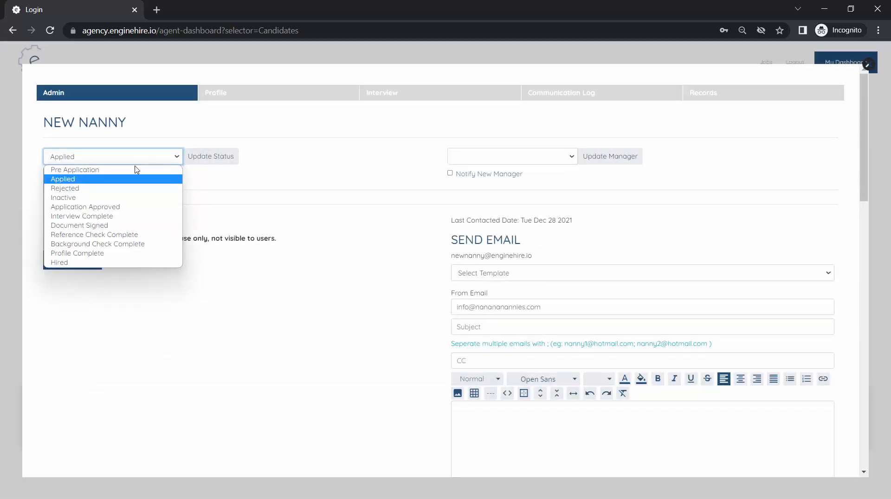
left_click(129, 207)
left_click(211, 159)
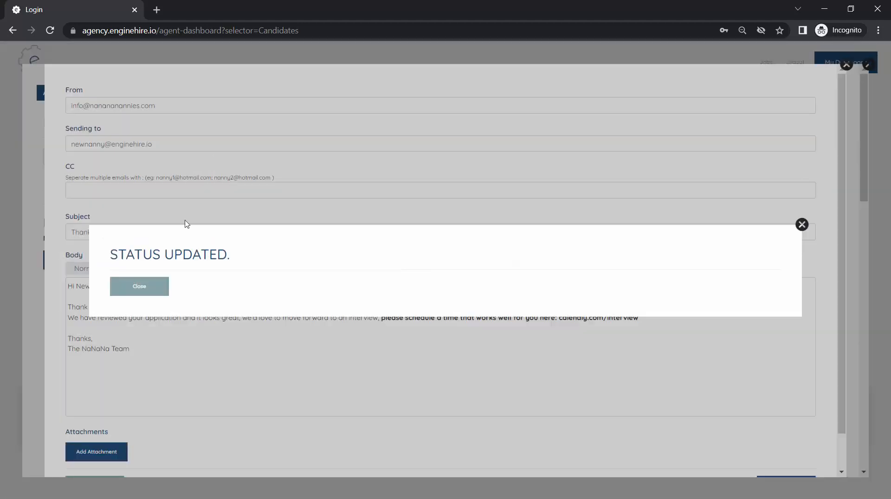
left_click(139, 287)
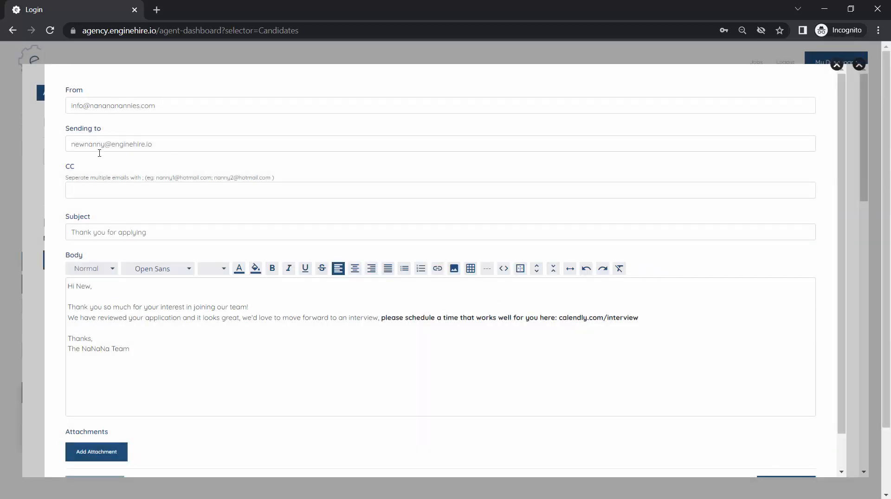
Step: Insert the line "I noticed you mentioned in your application that you have a baby care certification, can you please email me a copy?" above the sign-off
left_click(111, 189)
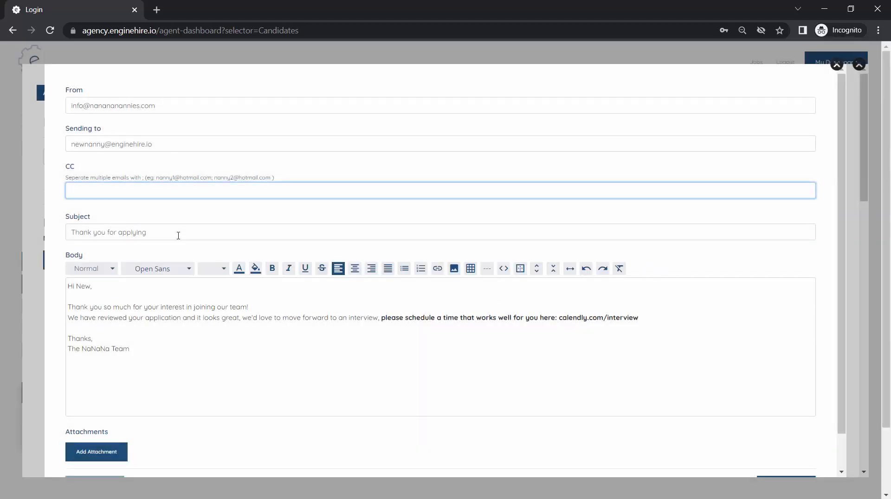
scroll(97, 363, "down", 1)
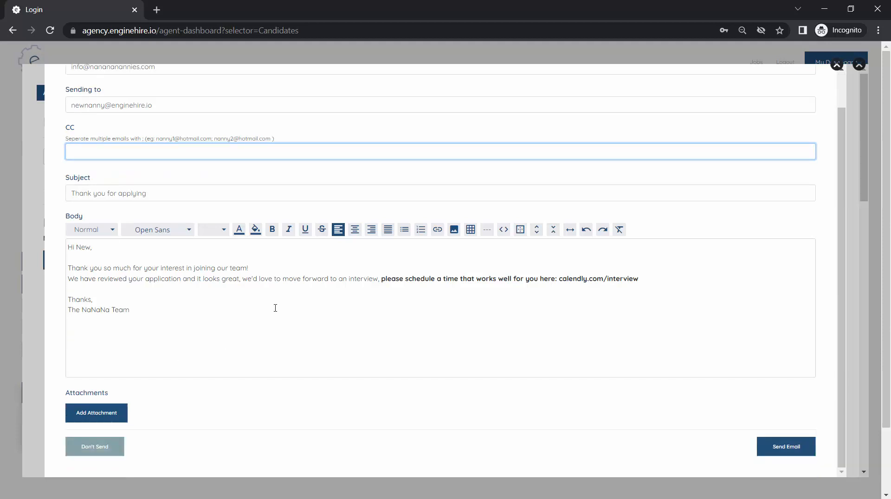
left_click(213, 302)
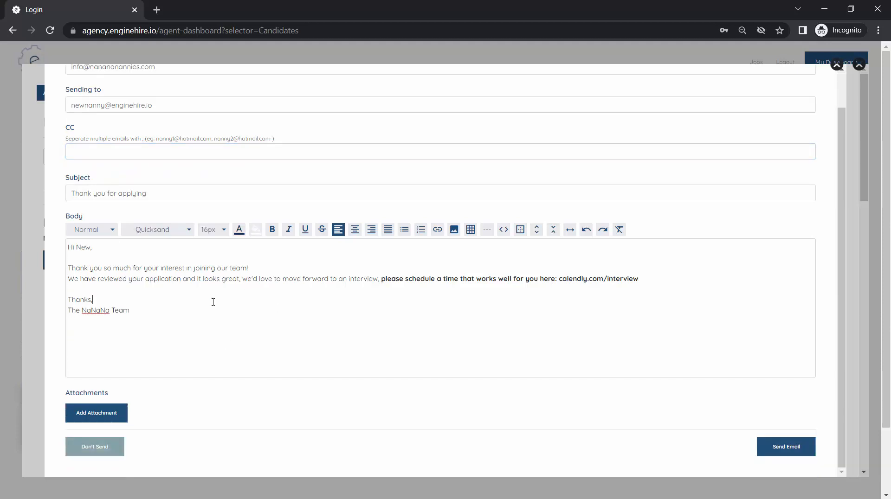
scroll(213, 303, "up", 1)
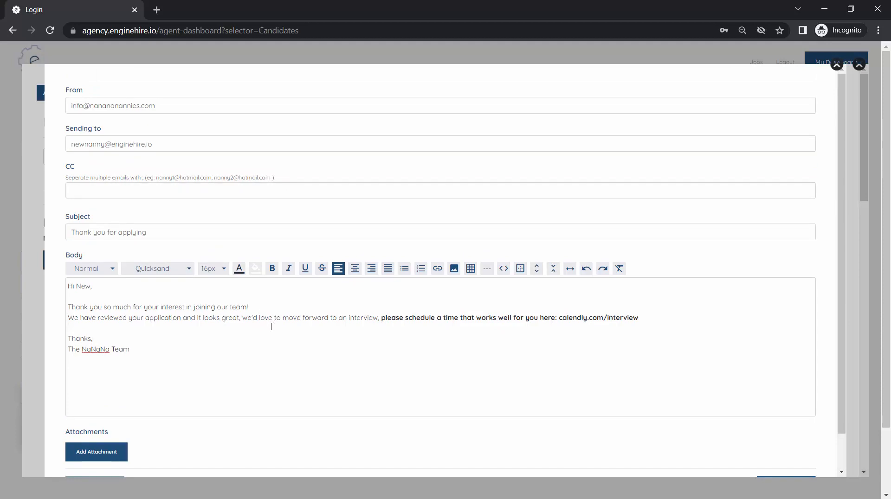
key("Return")
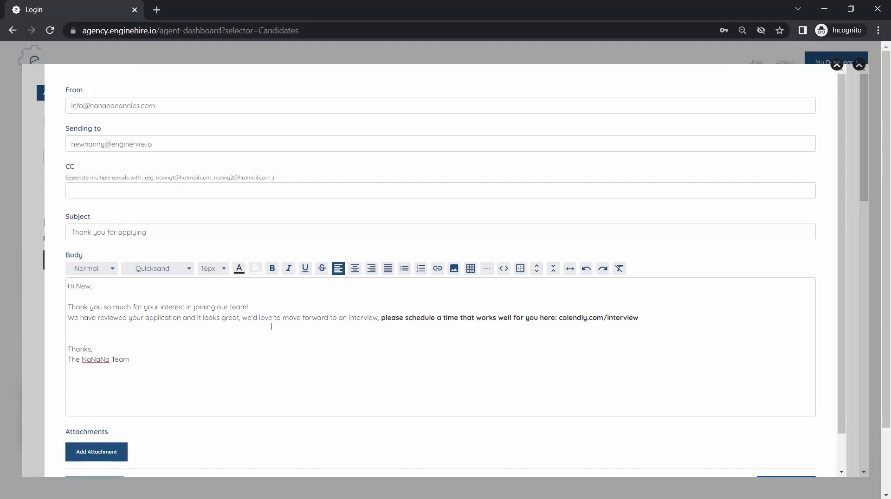
type("I noticed you mentioned in your application t")
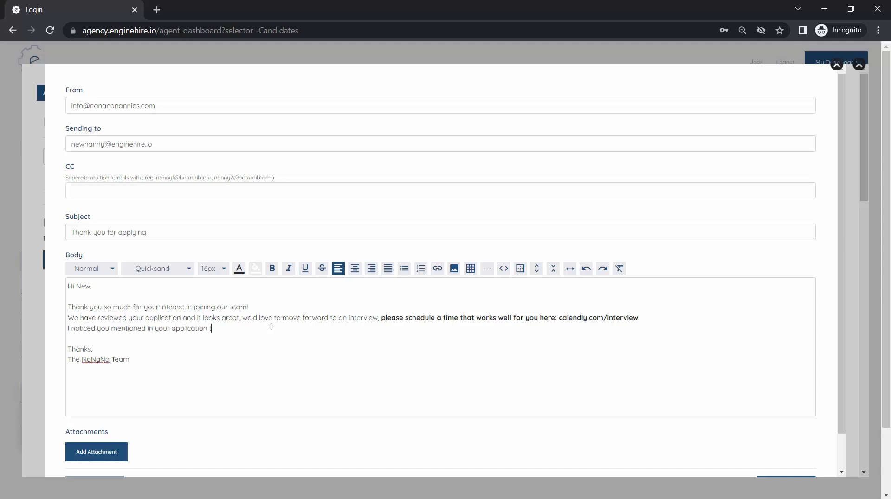
type("hat you have a baby care certification, can you pl")
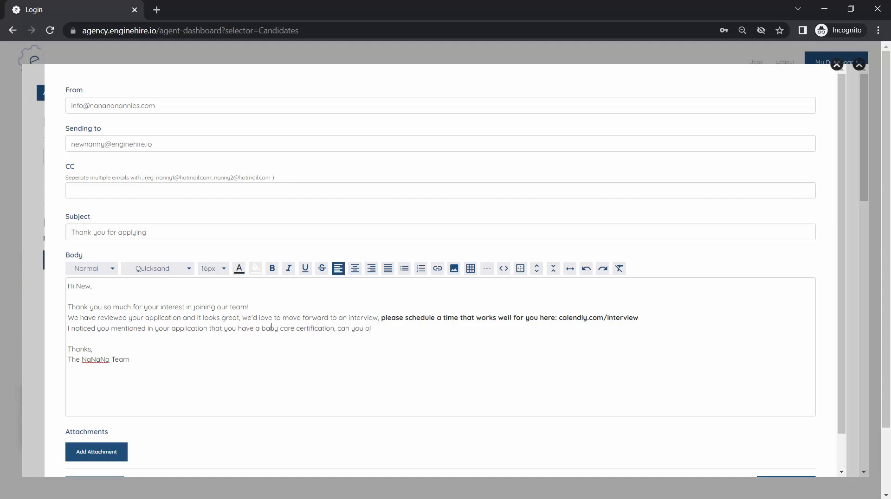
type("ease email me a copy?")
Step: Close the email draft without sending it, and leave the candidate's record after viewing the available status options
triple_click(271, 327)
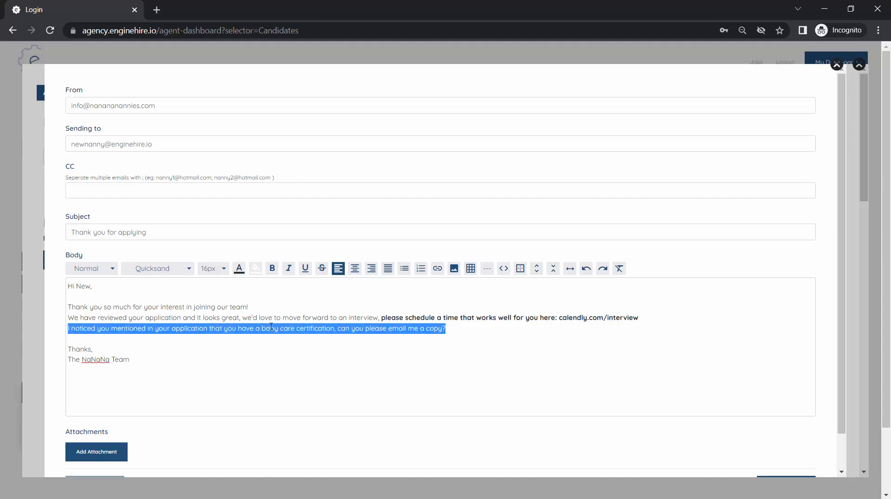
scroll(271, 327, "down", 1)
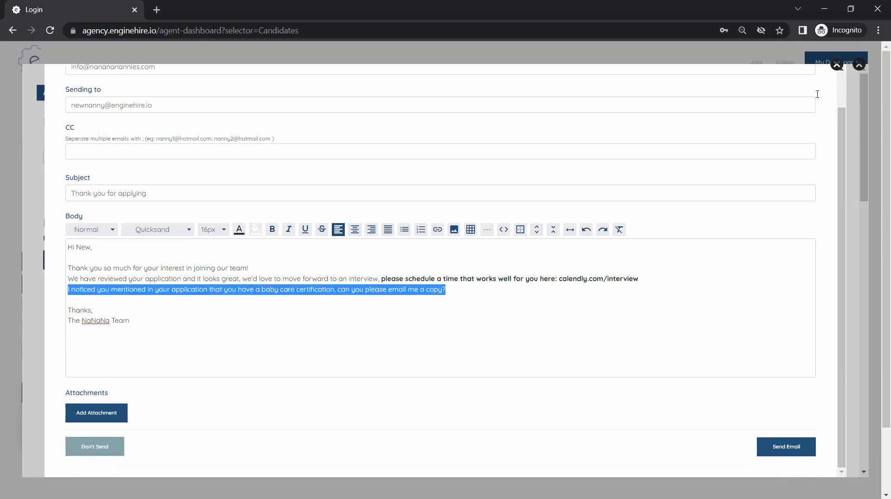
left_click(837, 65)
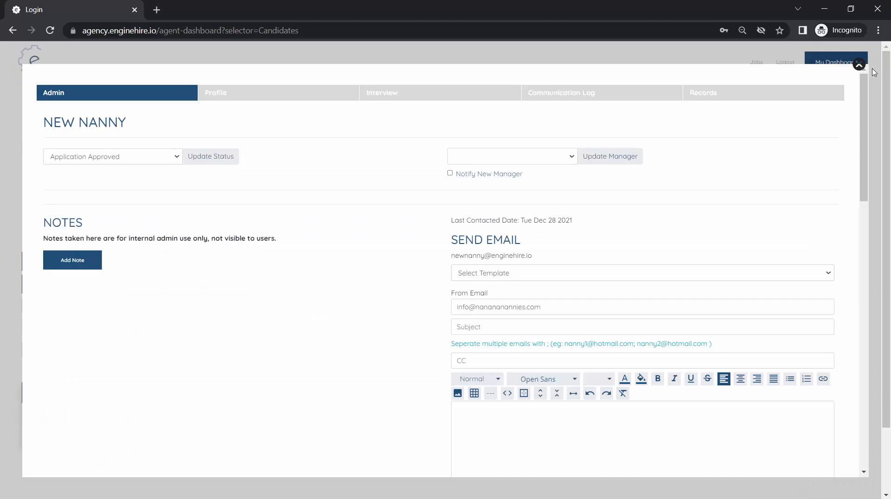
left_click(157, 162)
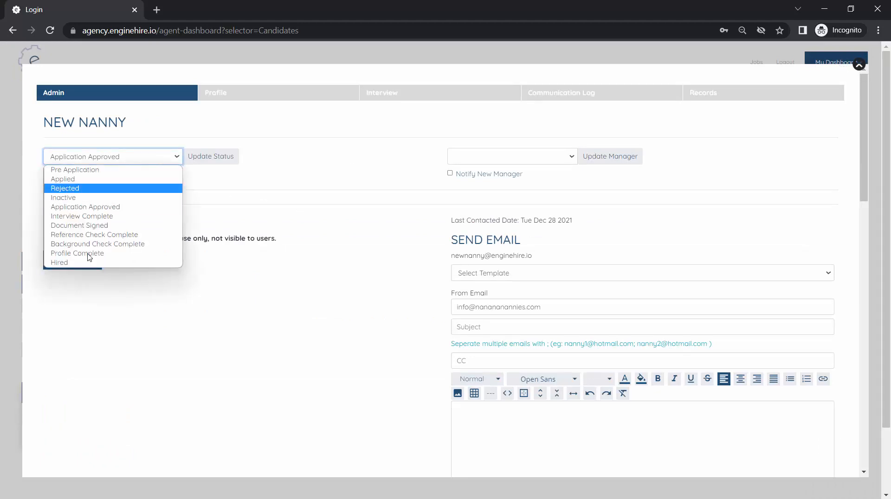
left_click(268, 184)
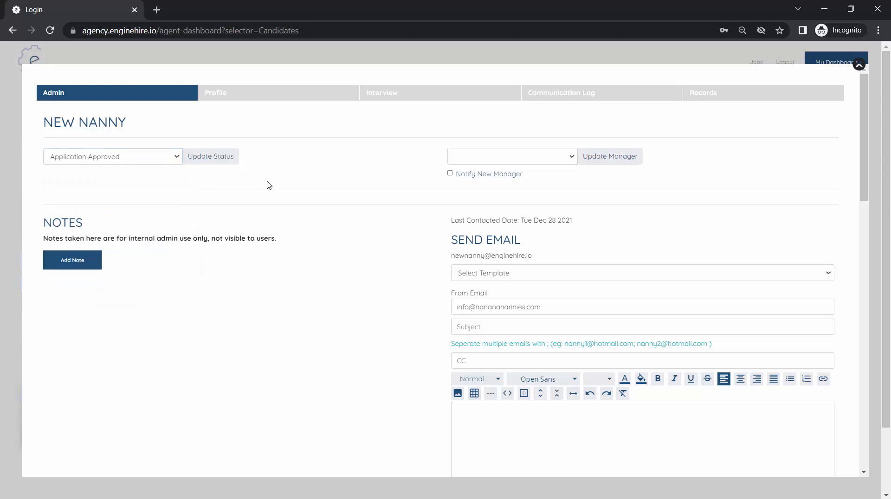
left_click(860, 66)
Step: Return to the Email Templates section and open the template "Candidate Application Looks Good - Want to Move Forward to an interview" for editing
left_click(119, 153)
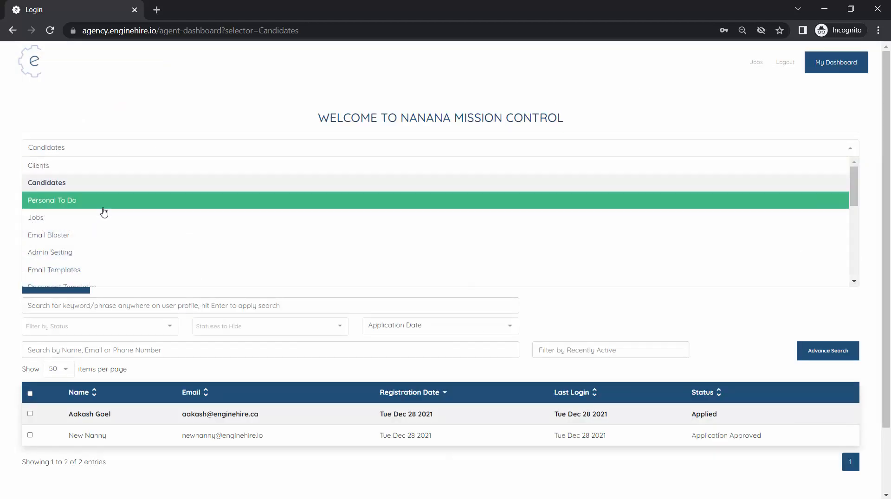
left_click(94, 255)
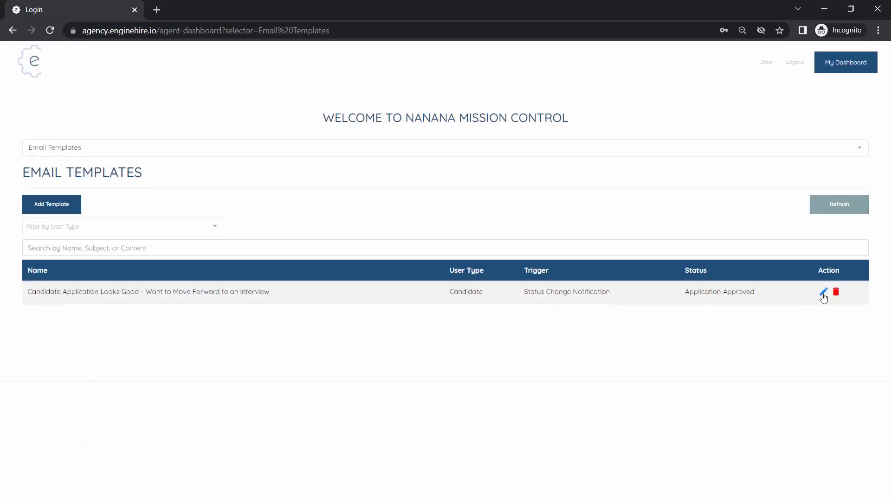
left_click(824, 292)
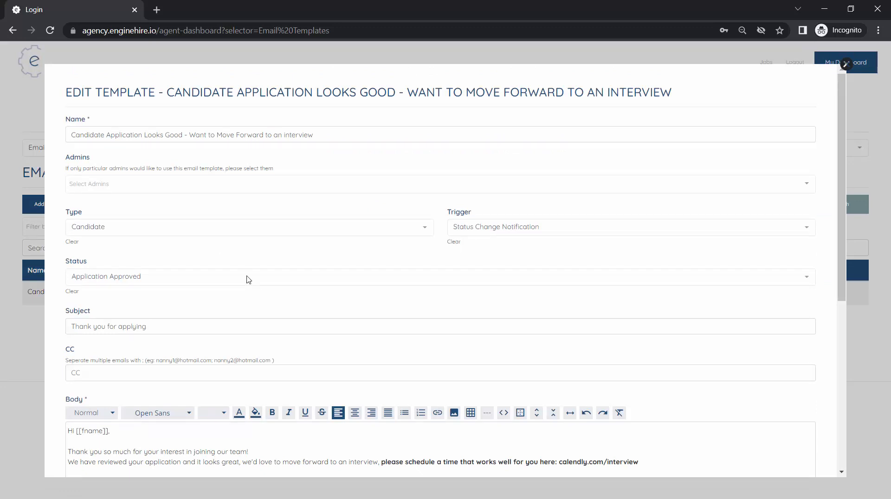
Step: Deactivate the interview invitation template, save the update and dismiss the confirmation
scroll(248, 279, "down", 3)
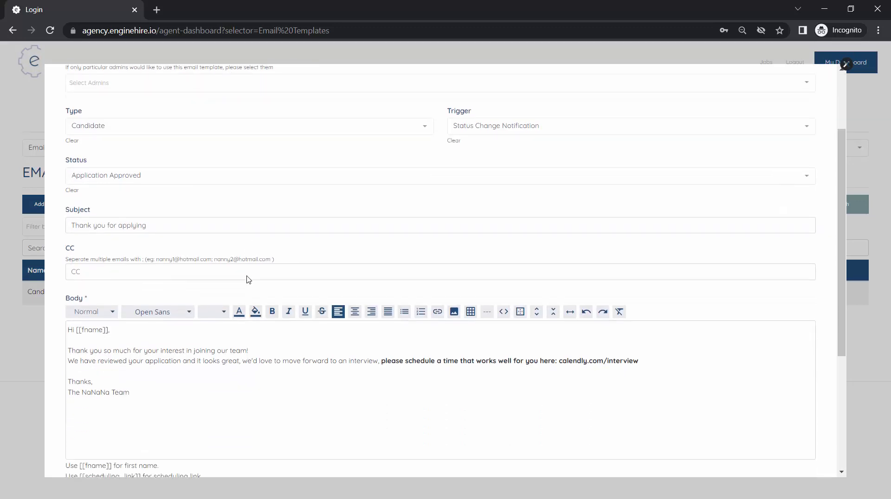
scroll(248, 279, "down", 5)
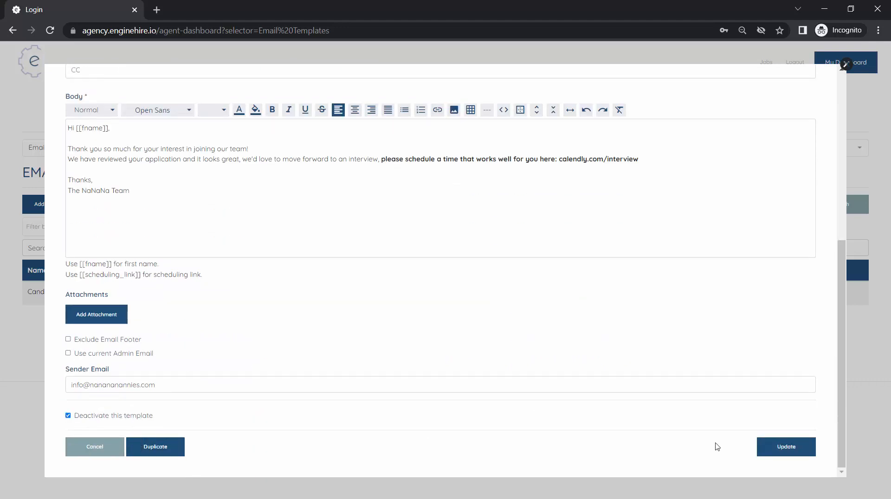
left_click(779, 453)
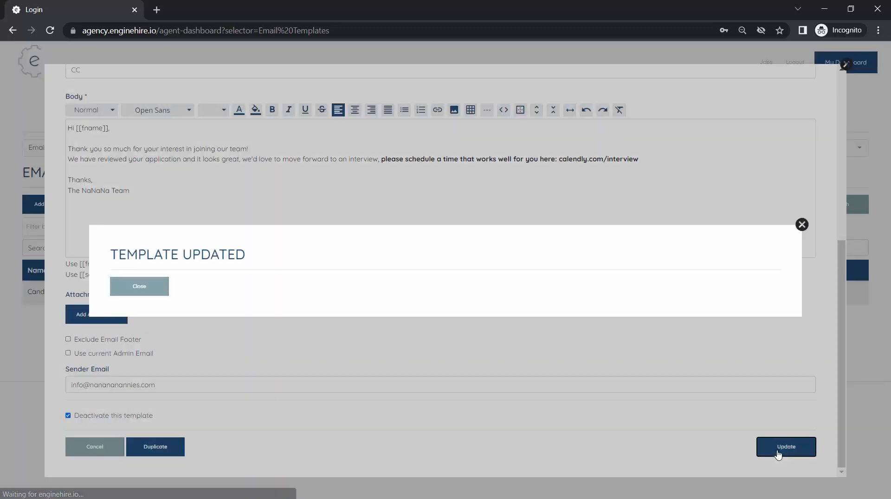
left_click(160, 296)
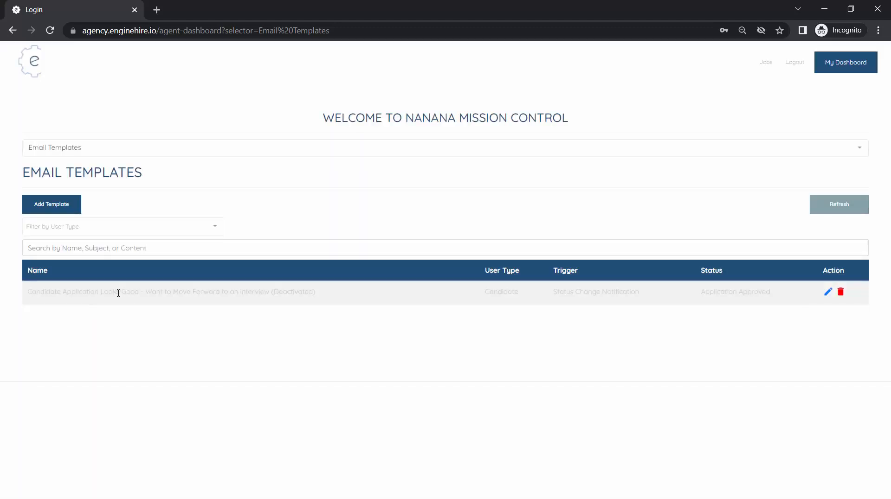